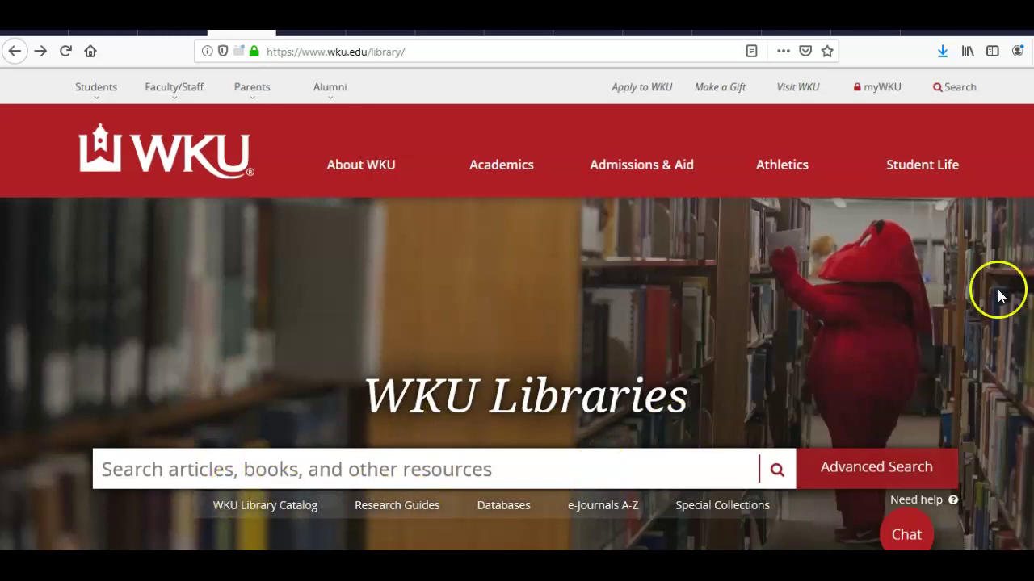
# Open the library's advanced search and restrict it to Online Only resources.
pyautogui.scroll(-2, 517, 363)
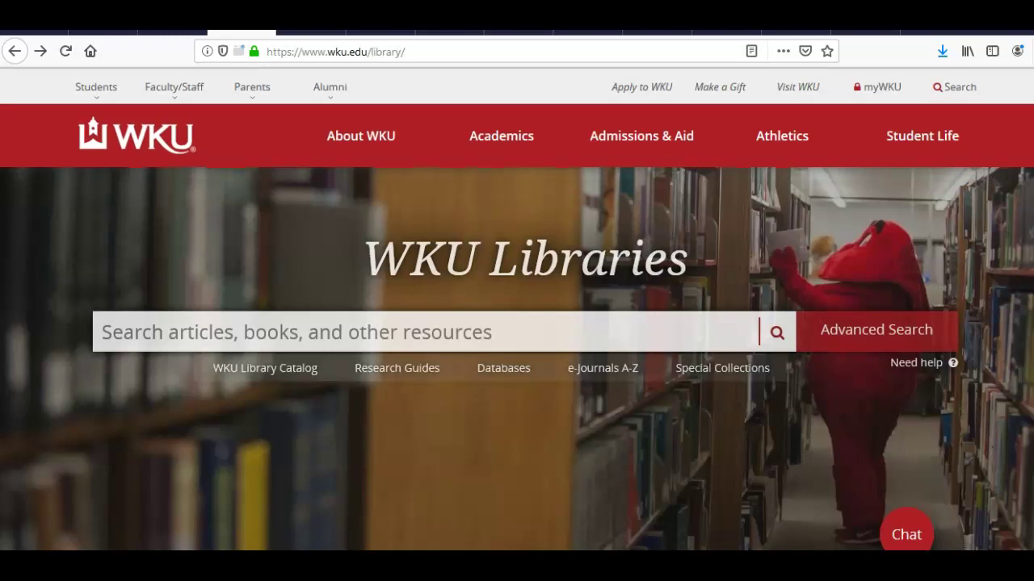
pyautogui.scroll(2, 517, 363)
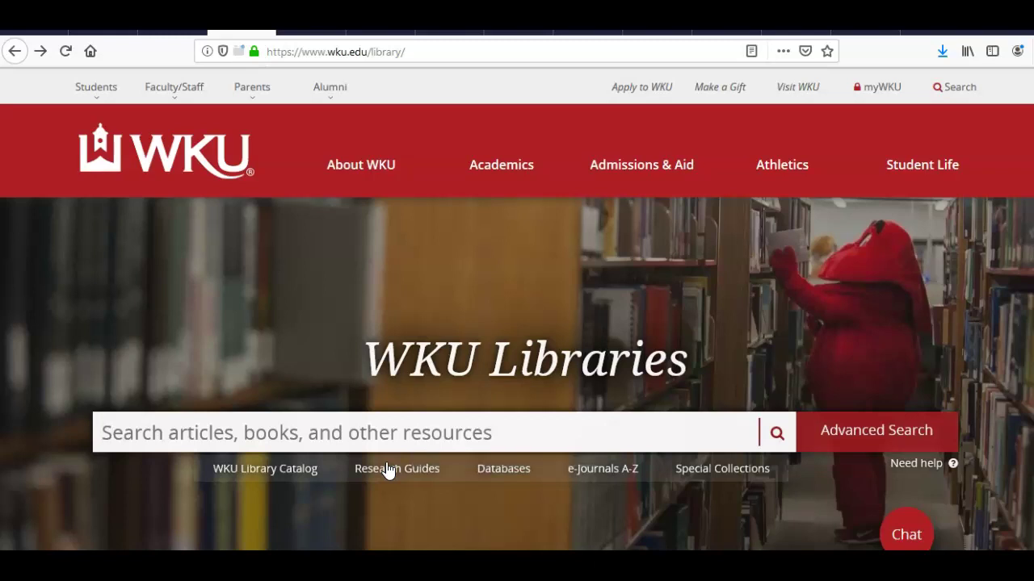
pyautogui.click(835, 442)
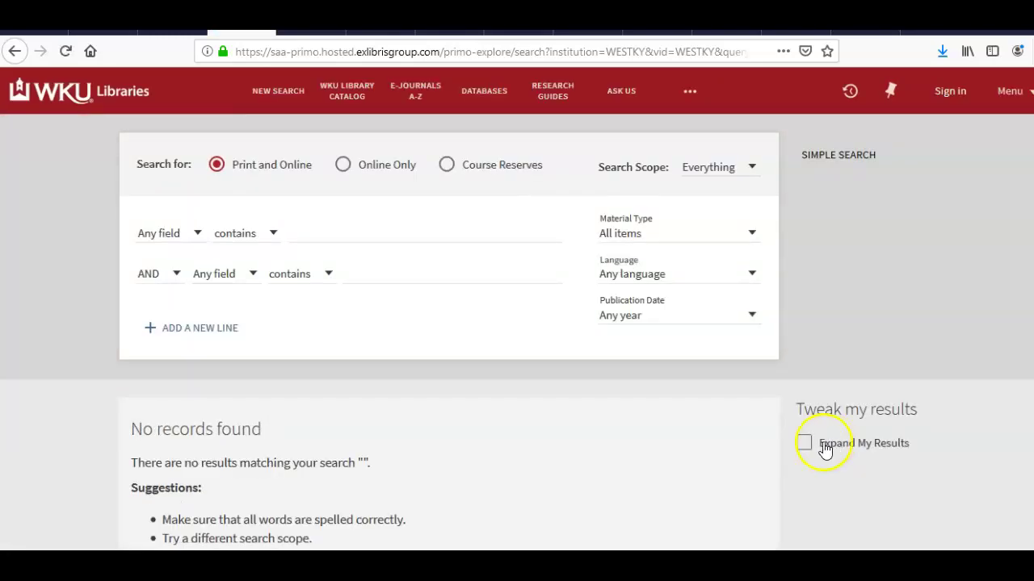
pyautogui.click(343, 165)
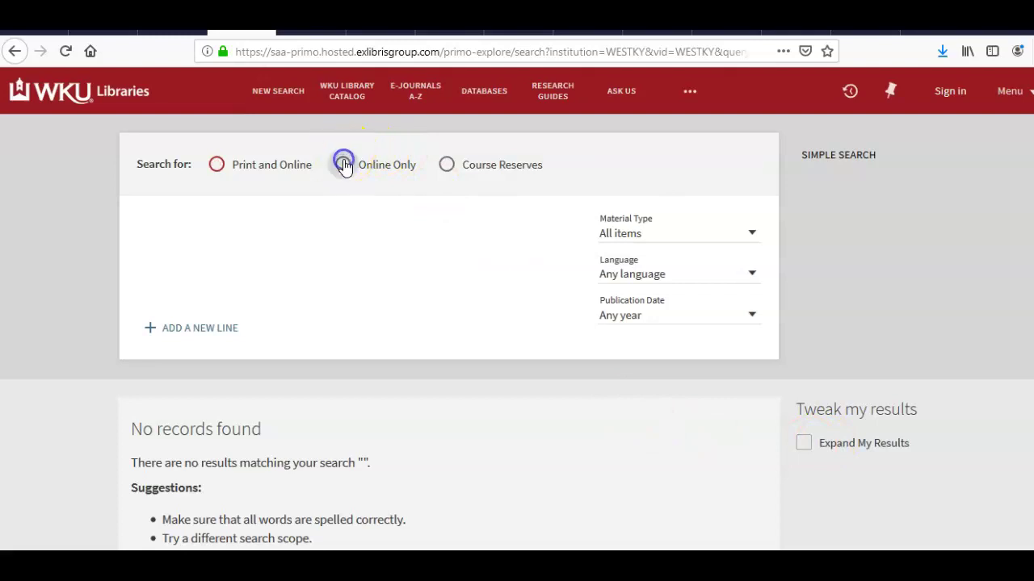
# Enter "education" as the first search term and "Montessori" as the second, combined with AND in any field.
pyautogui.click(315, 232)
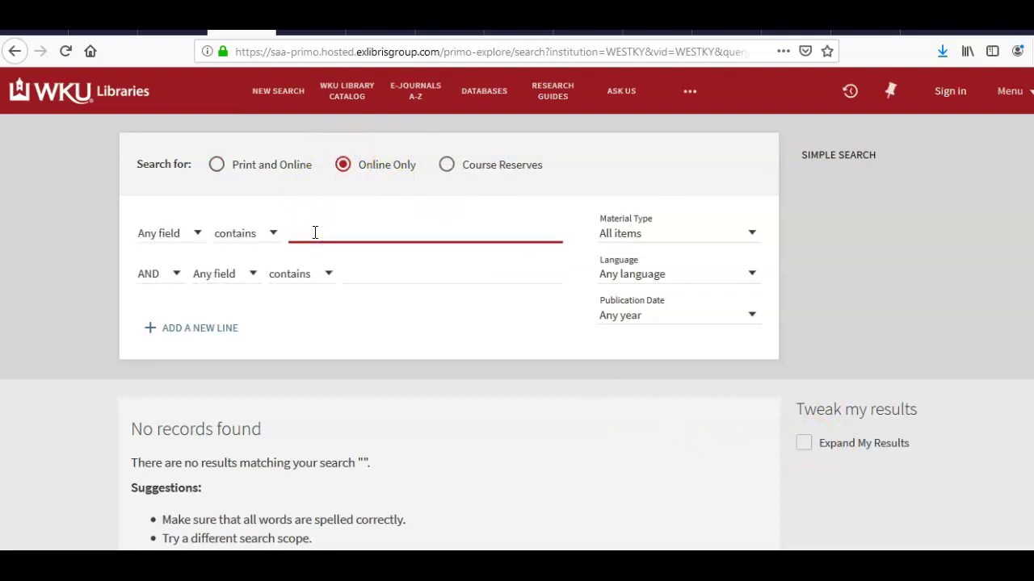
pyautogui.write('education')
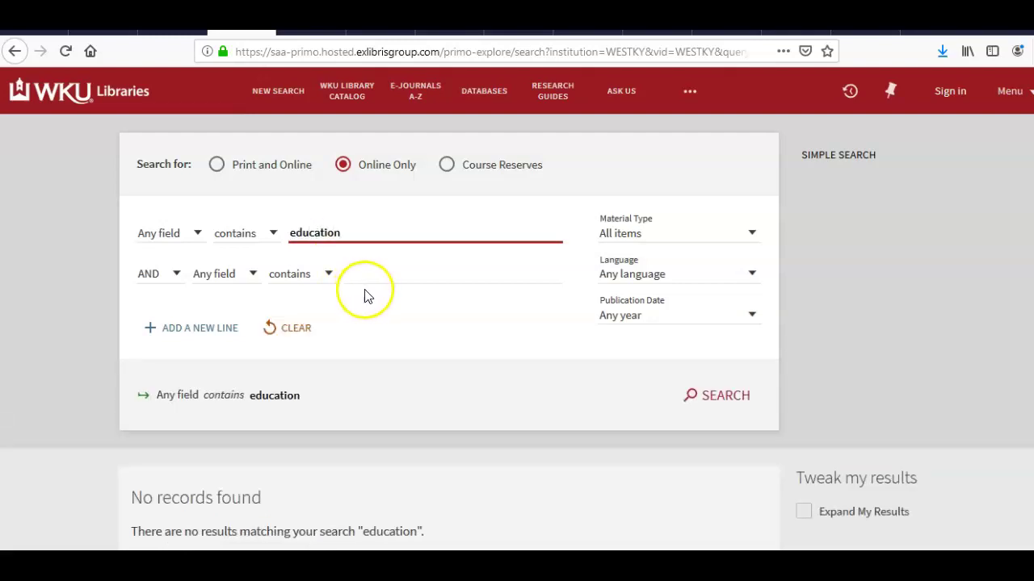
pyautogui.click(374, 270)
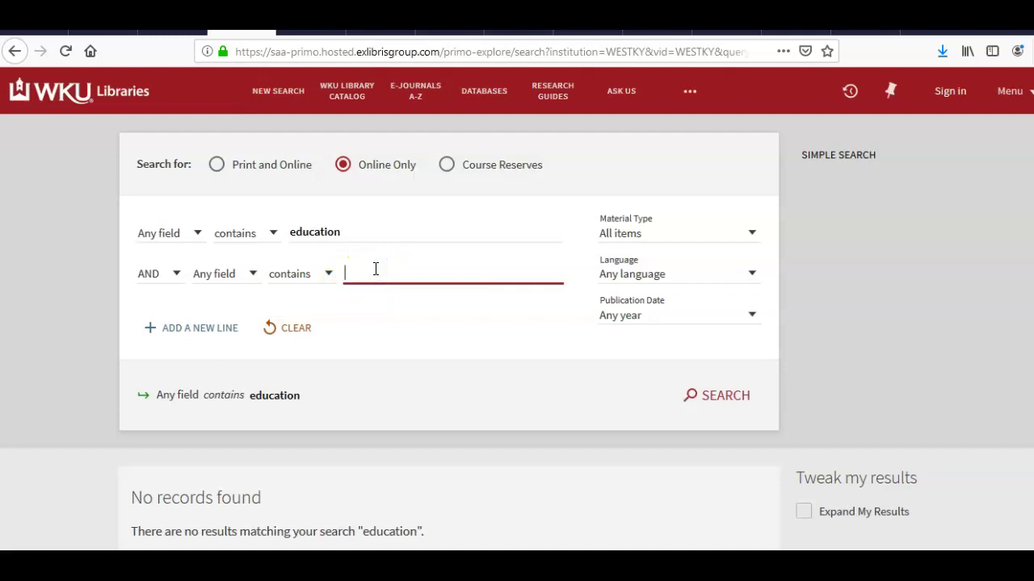
pyautogui.write('Mont')
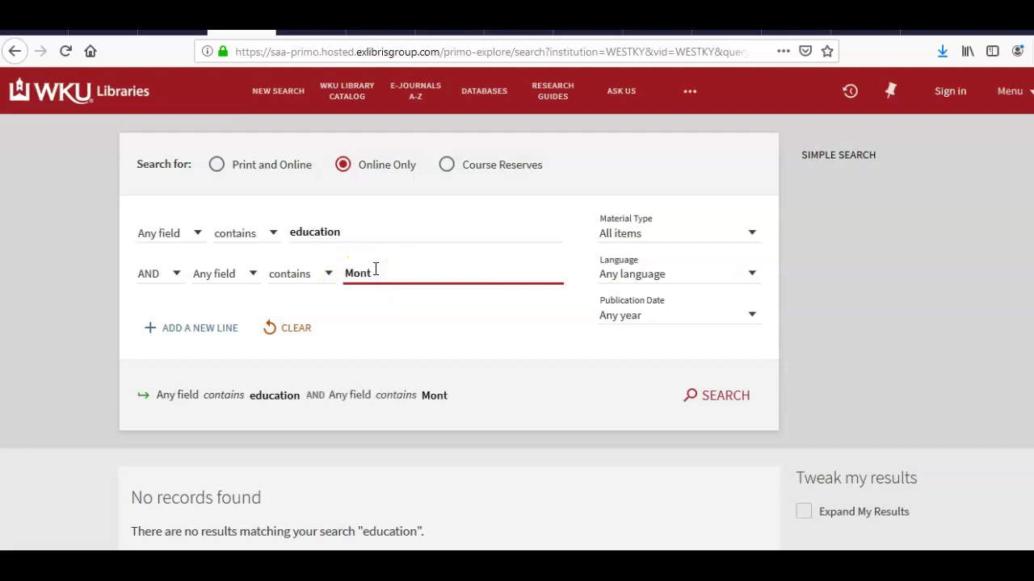
pyautogui.write('essori')
# Limit the publication date to the last 5 years and run the search.
pyautogui.click(750, 313)
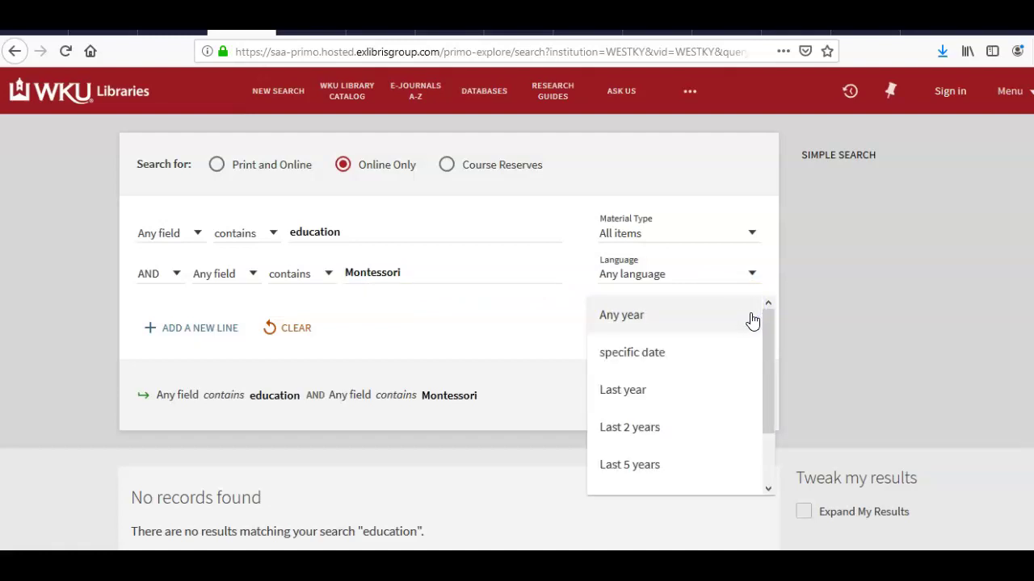
pyautogui.click(768, 339)
pyautogui.moveTo(768, 334); pyautogui.dragTo(766, 401)
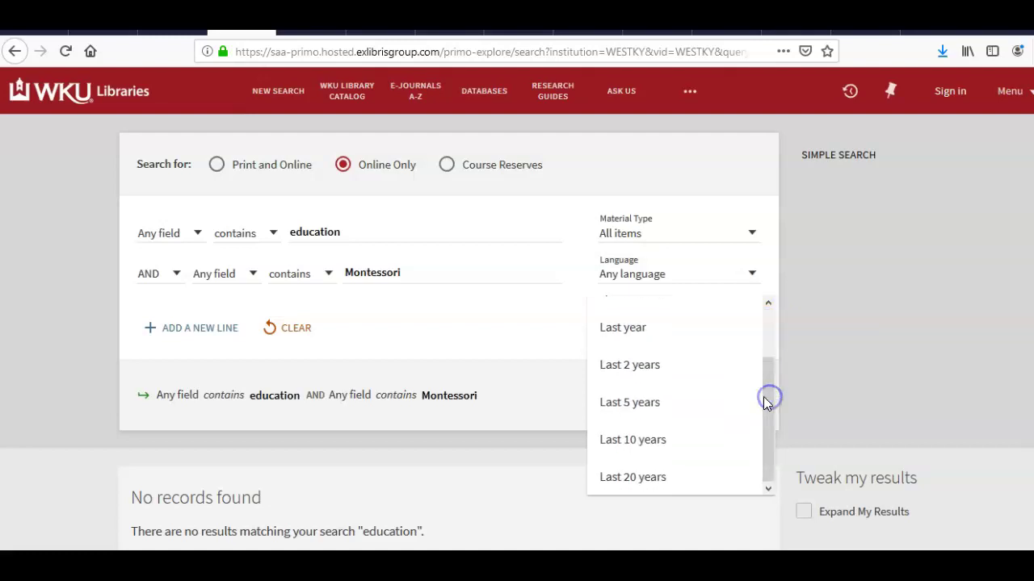
pyautogui.click(638, 403)
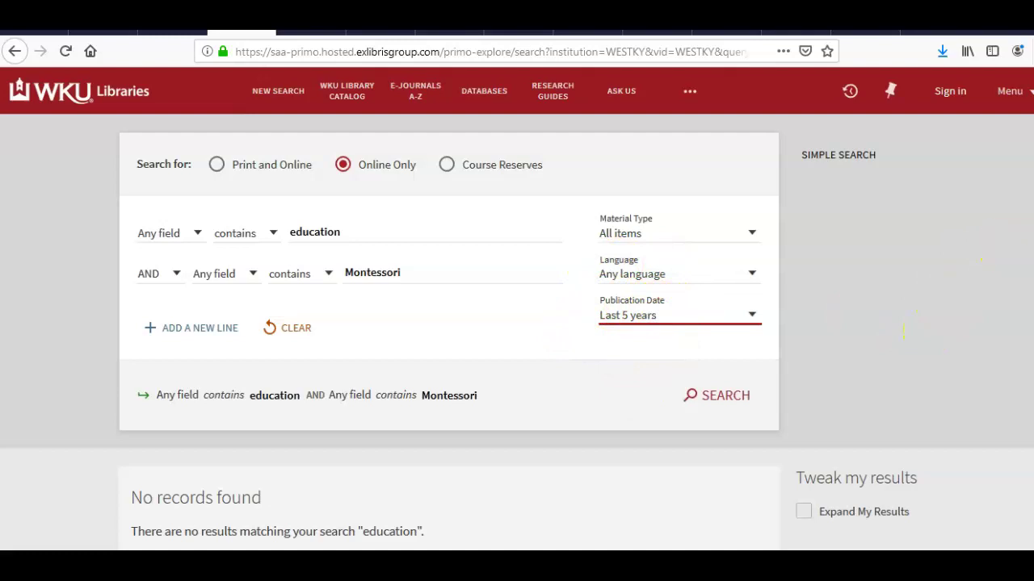
pyautogui.scroll(-4, 987, 95)
pyautogui.scroll(4, 987, 95)
pyautogui.click(716, 402)
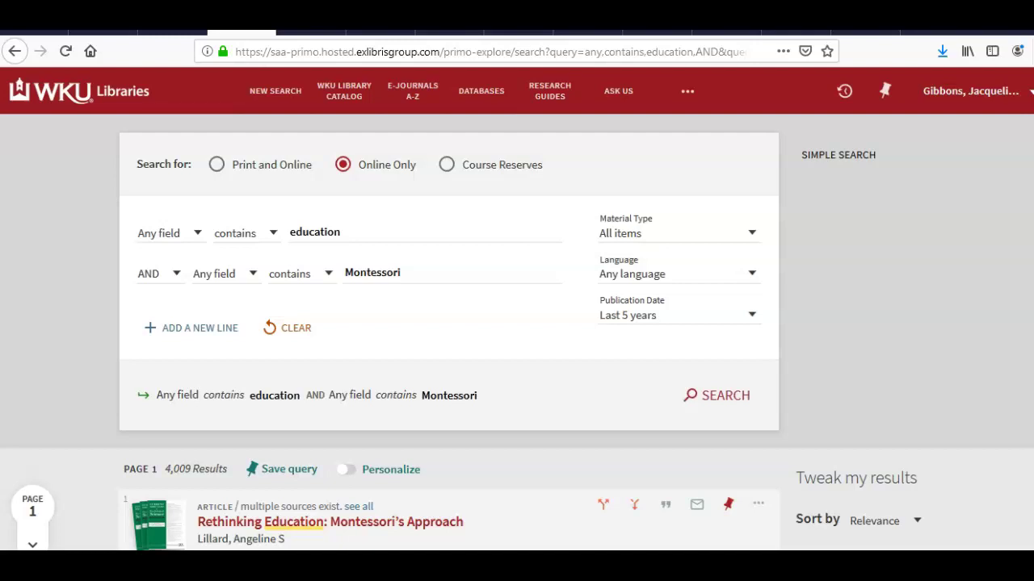
# Filter the results to Full Text Online, Peer-reviewed Journals and the subject education.
pyautogui.scroll(-8, 986, 94)
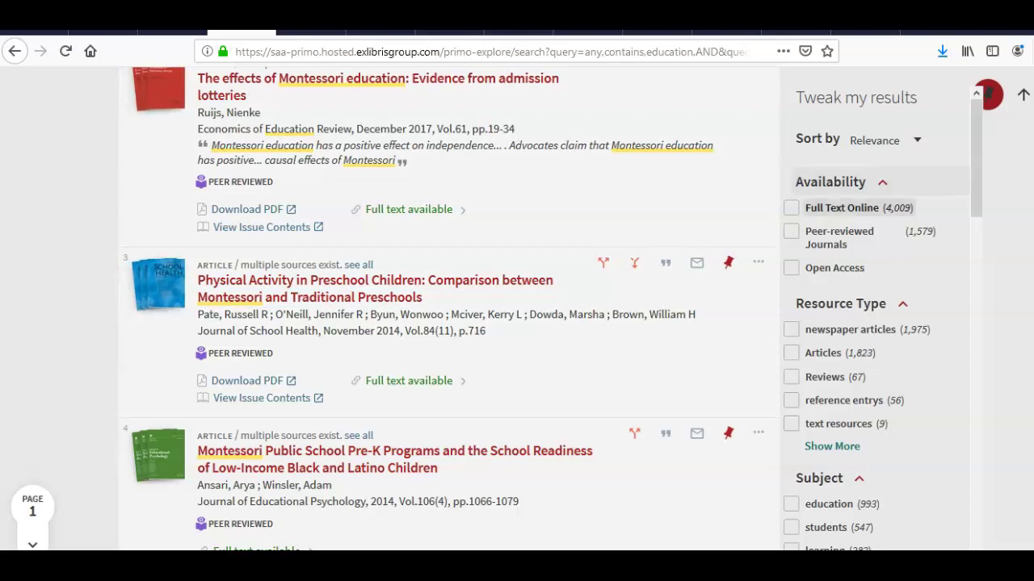
pyautogui.click(791, 207)
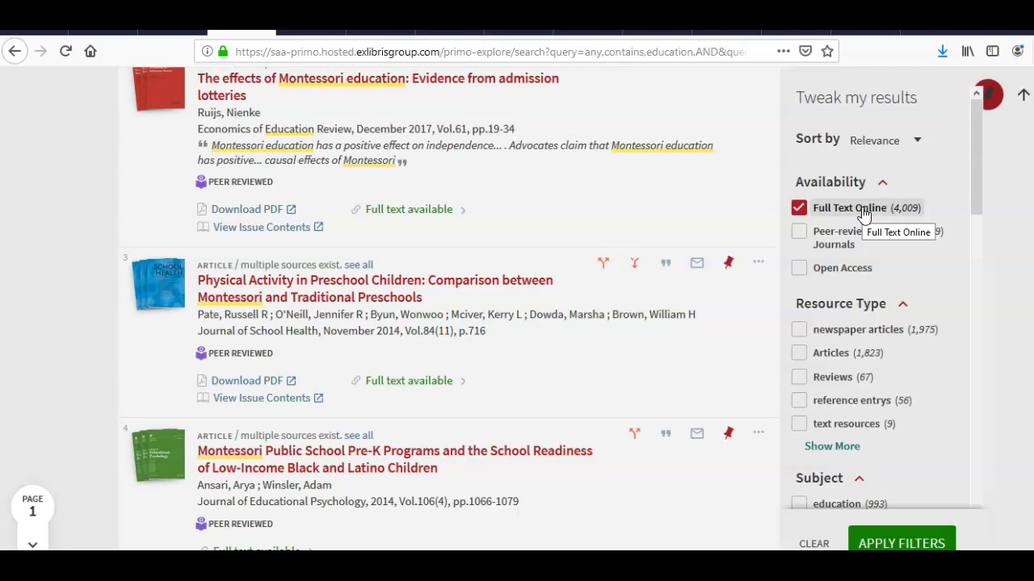
pyautogui.click(799, 232)
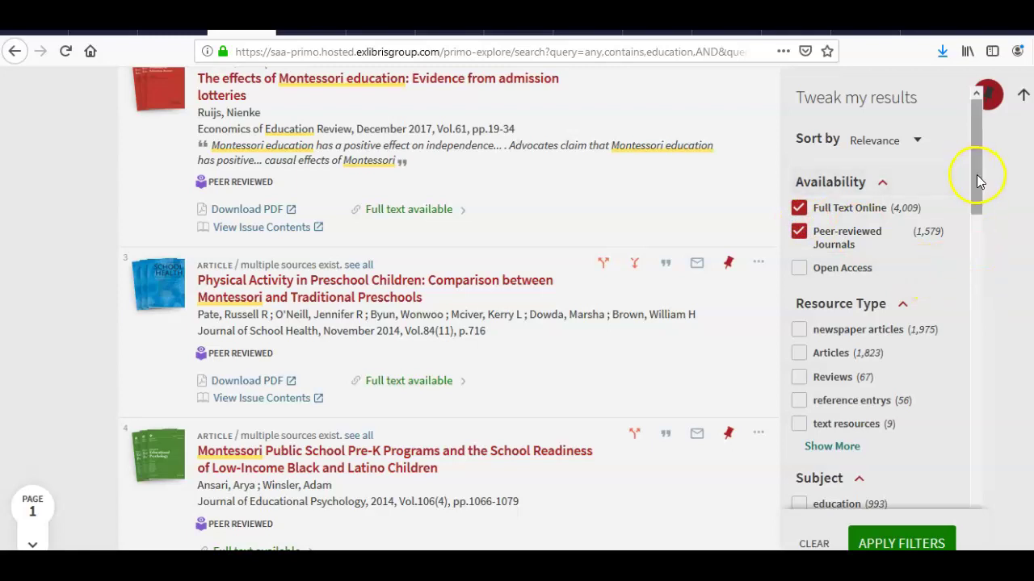
pyautogui.moveTo(976, 175); pyautogui.dragTo(976, 248)
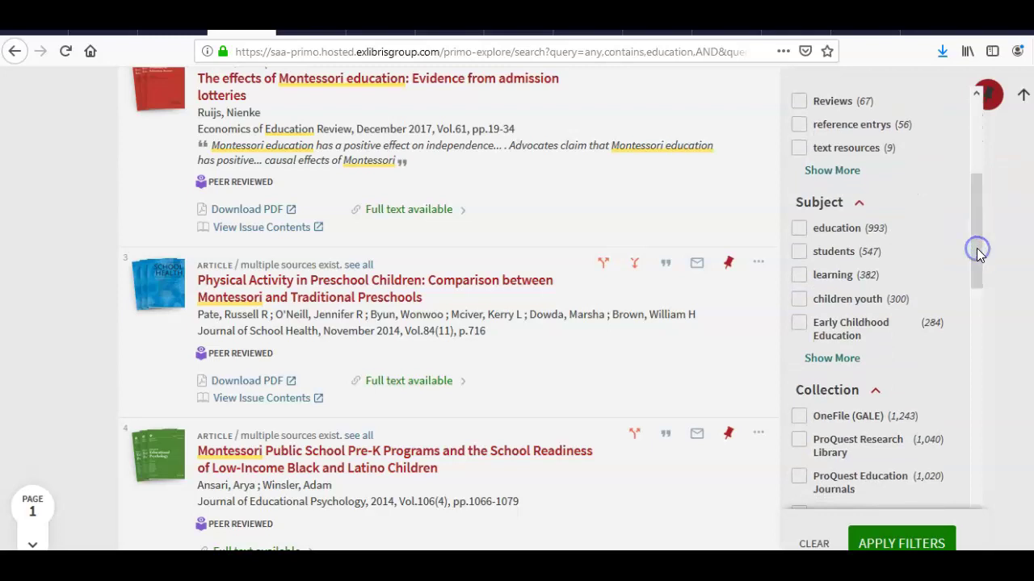
pyautogui.click(800, 230)
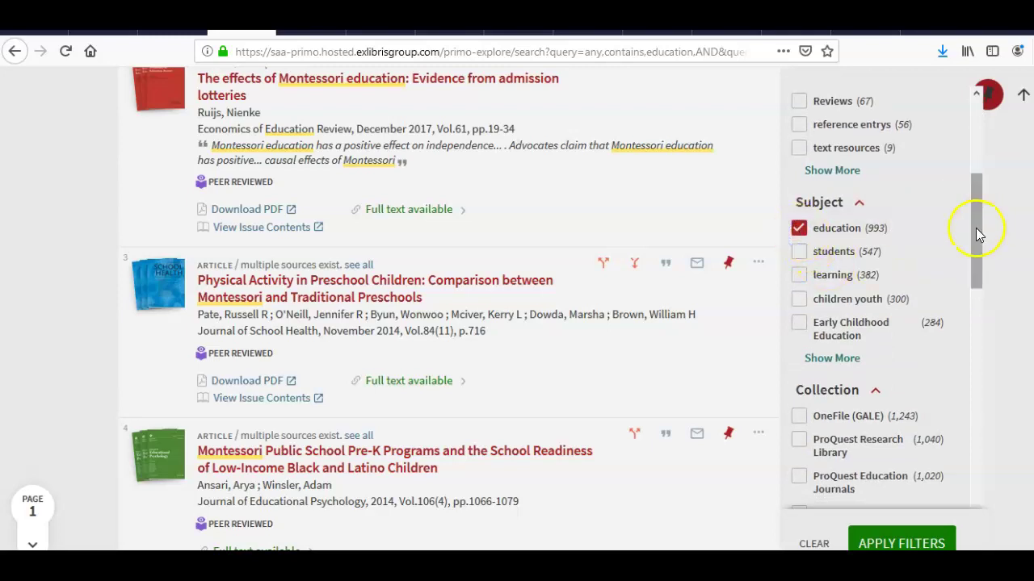
pyautogui.moveTo(974, 231); pyautogui.dragTo(986, 377)
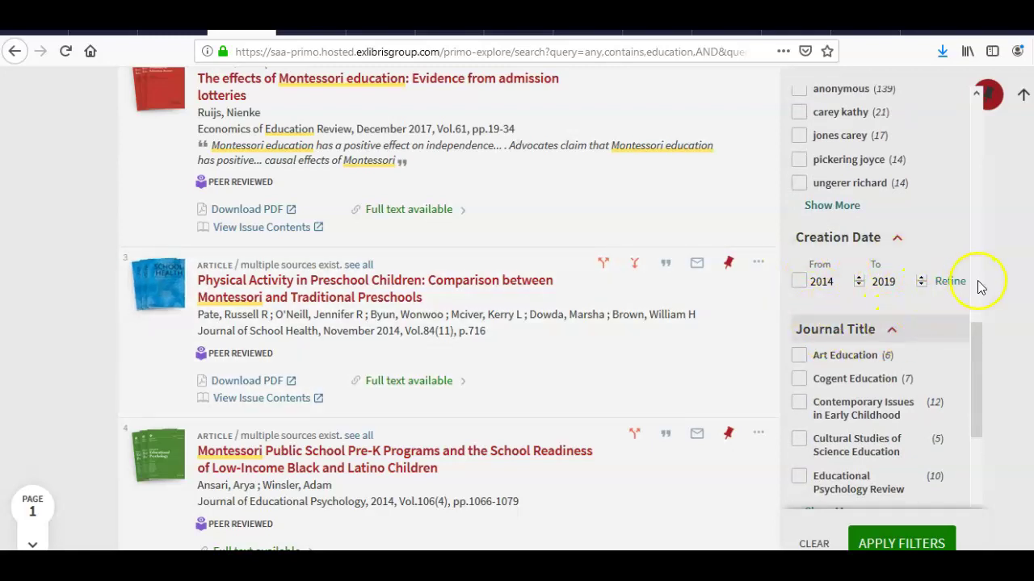
pyautogui.moveTo(976, 355); pyautogui.dragTo(978, 432)
pyautogui.click(898, 543)
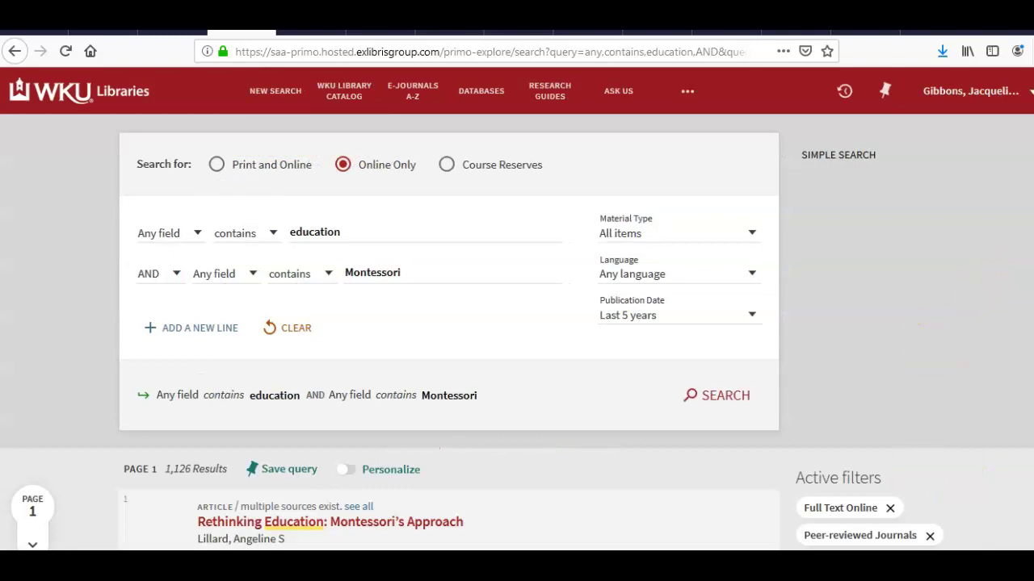
# Open the record of the 2014 article "Montessori Public School Pre-K Programs and the School Readiness..." and follow its EBSCOhost PsycARTICLES full-text link.
pyautogui.scroll(-3, 516, 308)
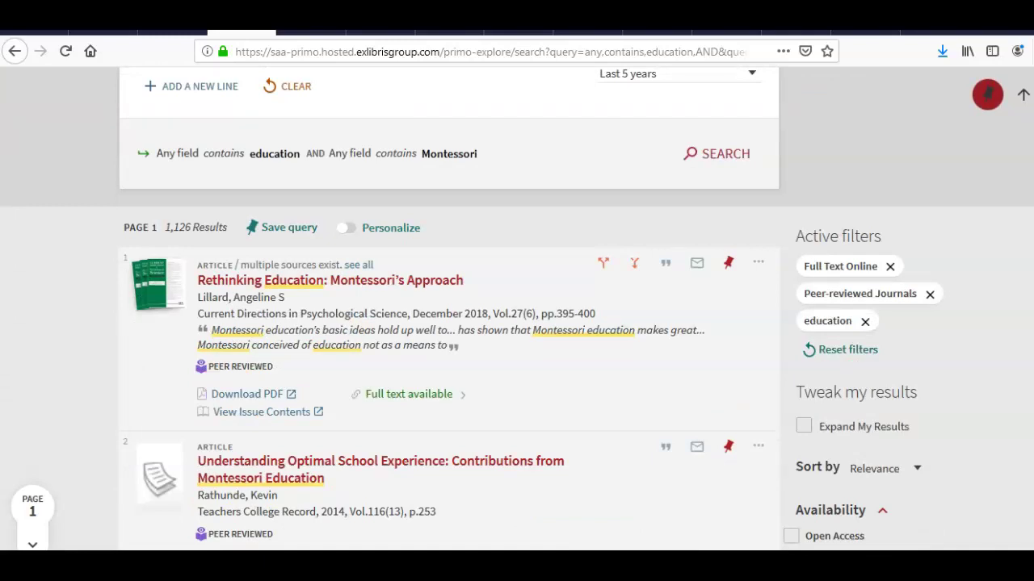
pyautogui.scroll(-1, 517, 308)
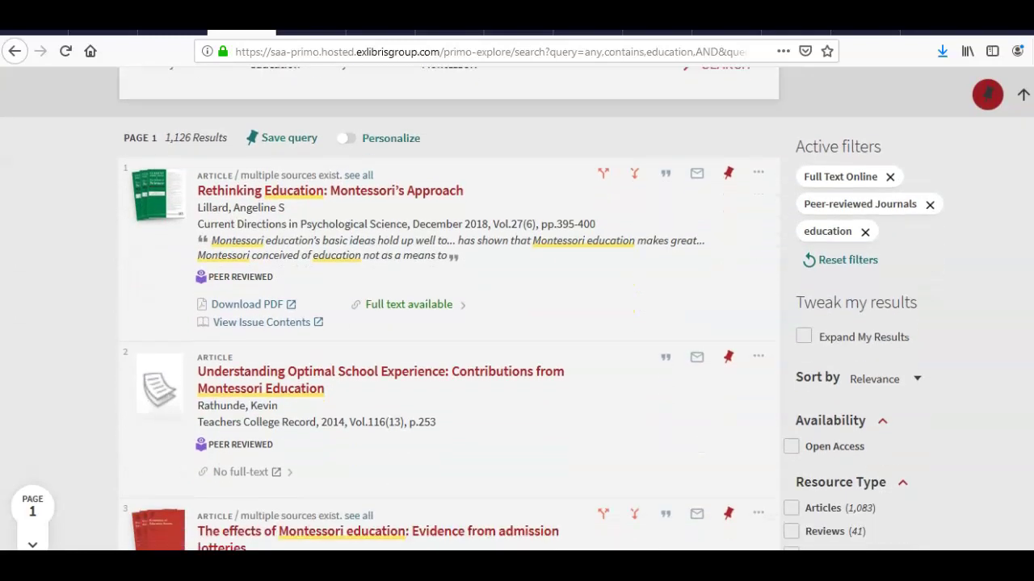
pyautogui.scroll(-2, 517, 308)
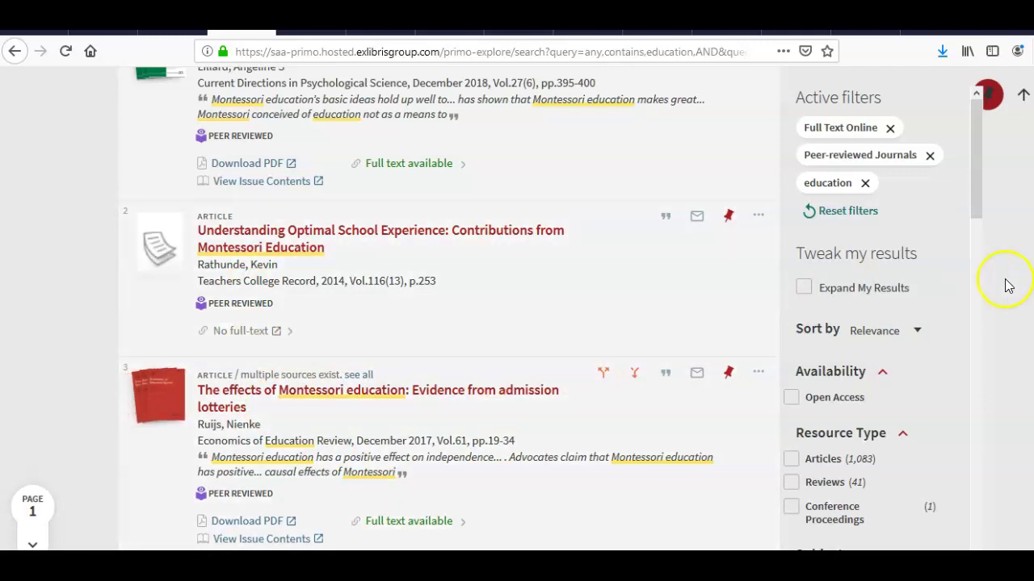
pyautogui.scroll(-3, 444, 307)
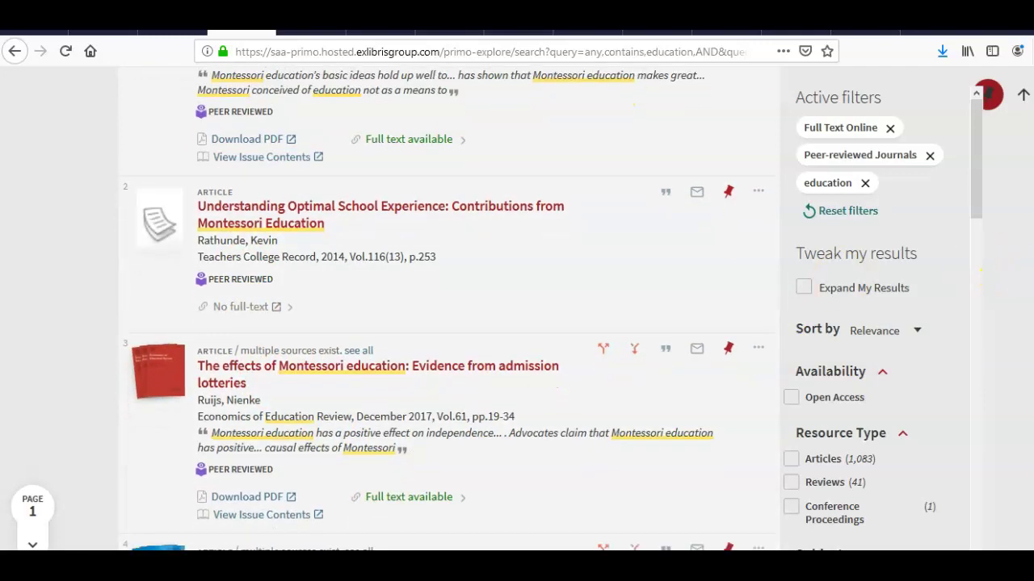
pyautogui.scroll(-5, 449, 308)
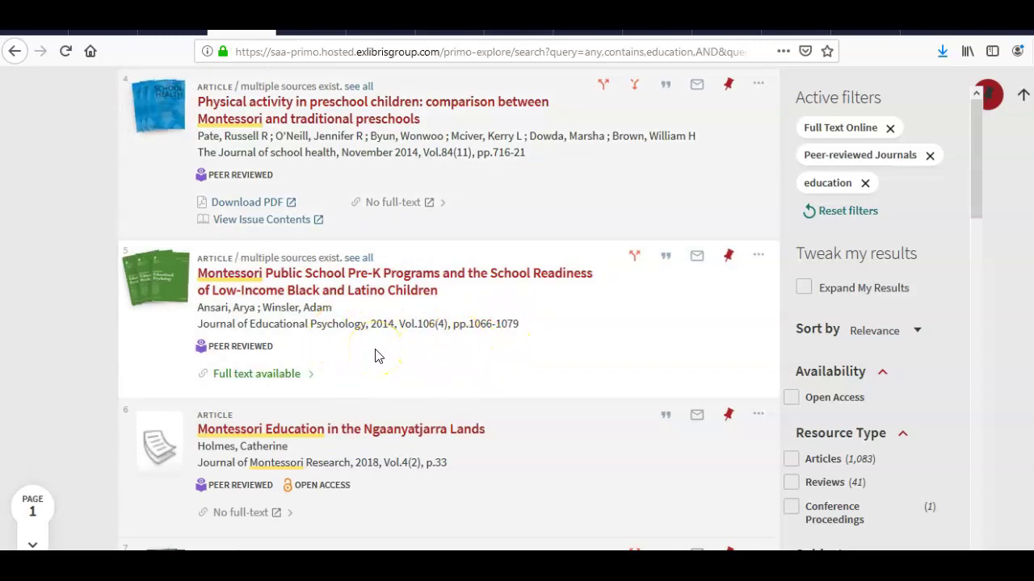
pyautogui.click(253, 387)
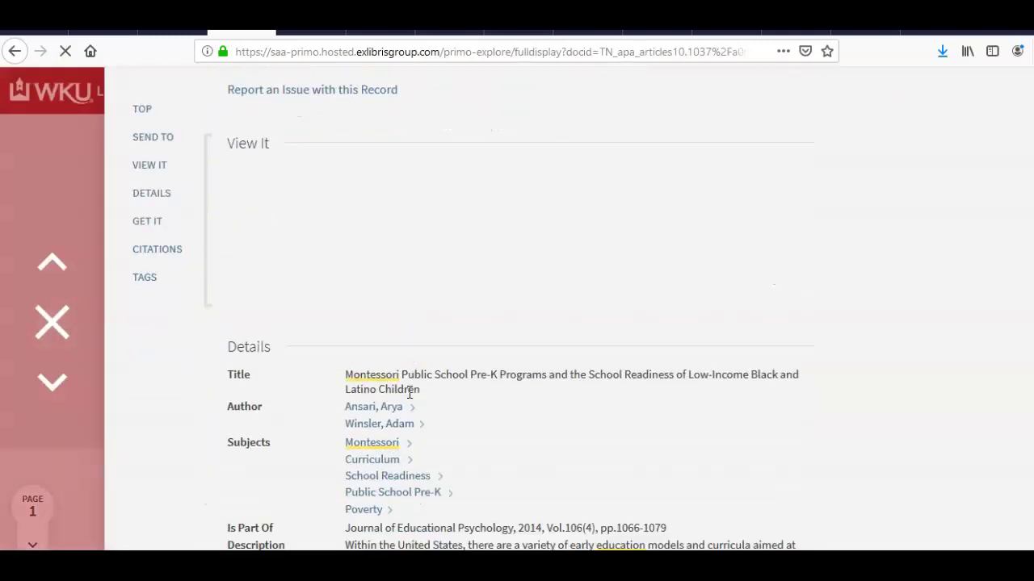
pyautogui.click(782, 273)
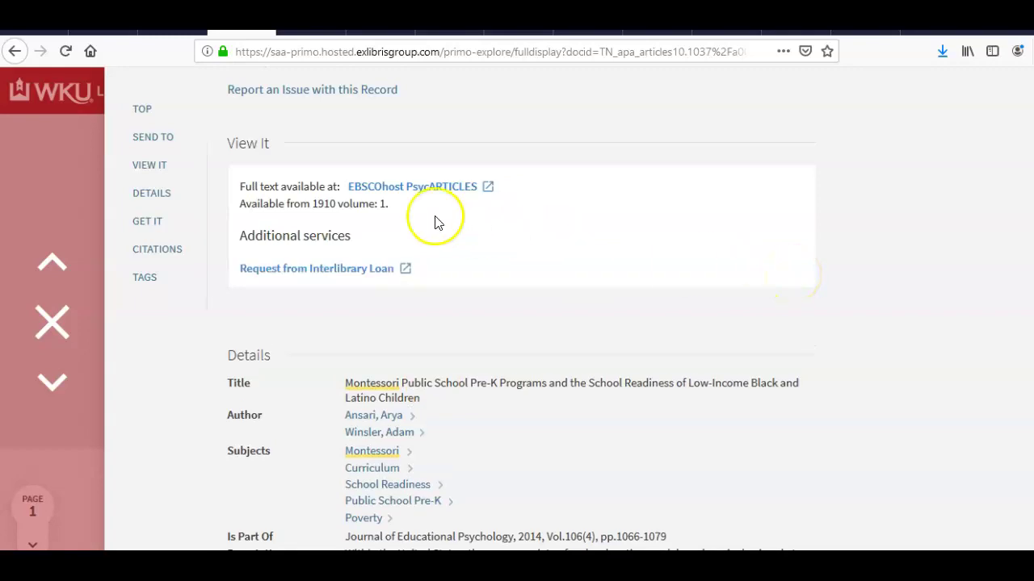
pyautogui.click(423, 189)
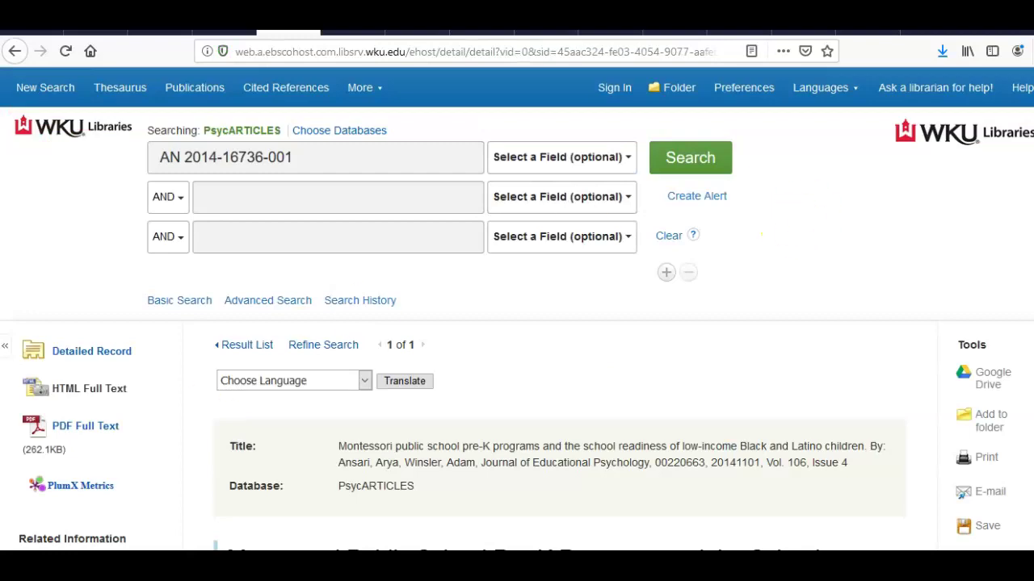
# Skim the article's HTML full text and open its PDF full text.
pyautogui.scroll(-5, 517, 323)
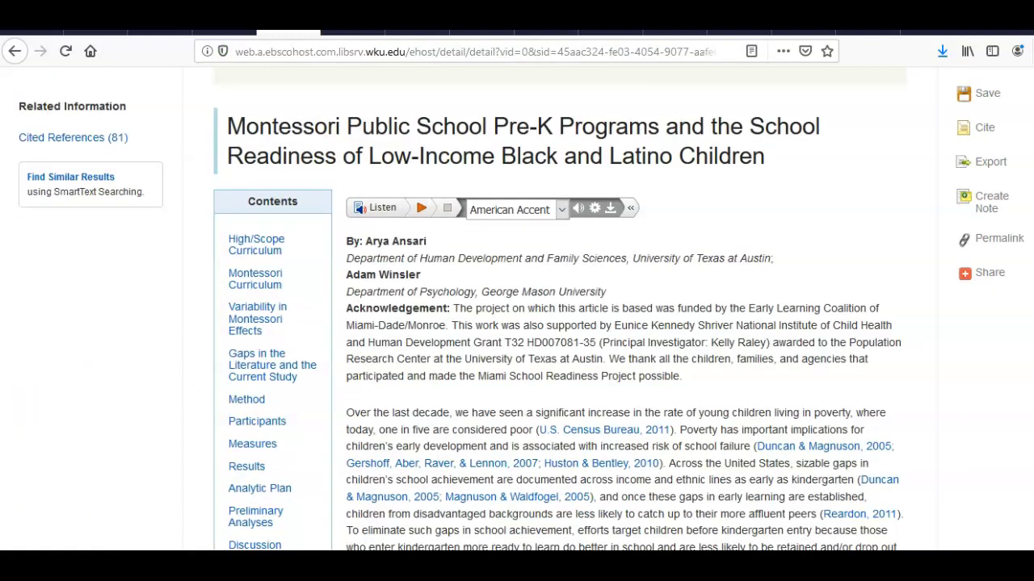
pyautogui.scroll(-20, 557, 323)
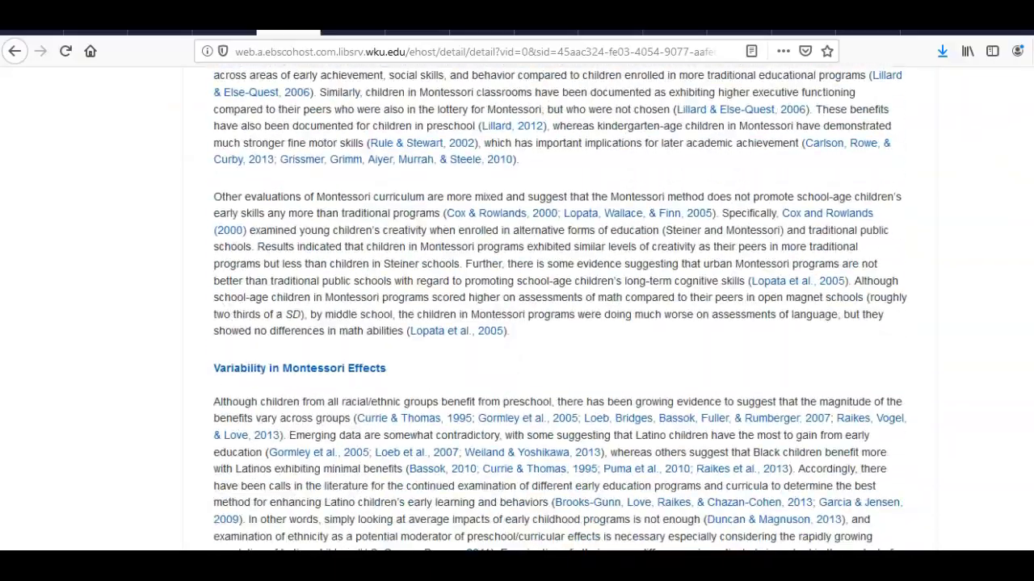
pyautogui.press('Home')
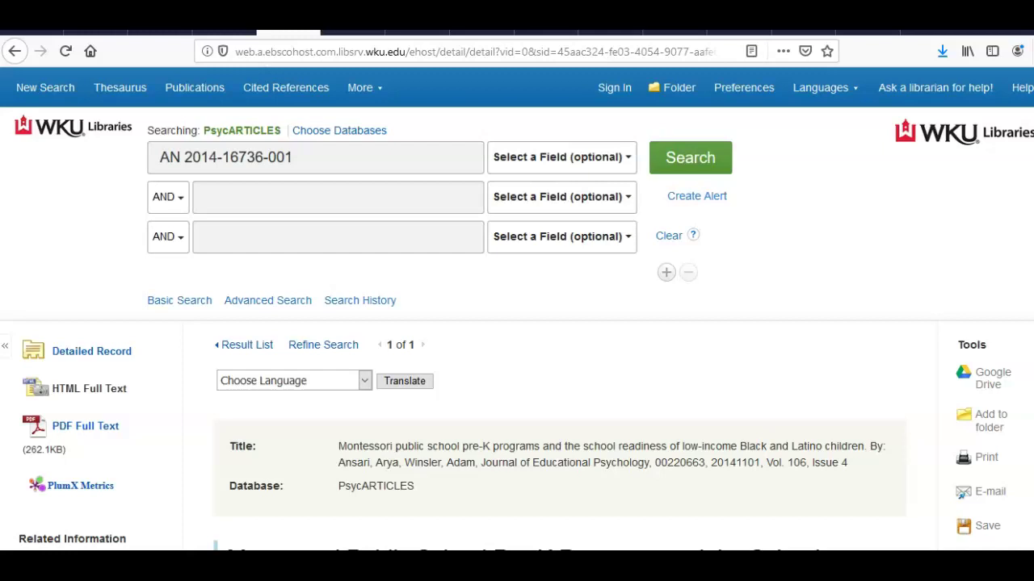
pyautogui.click(99, 428)
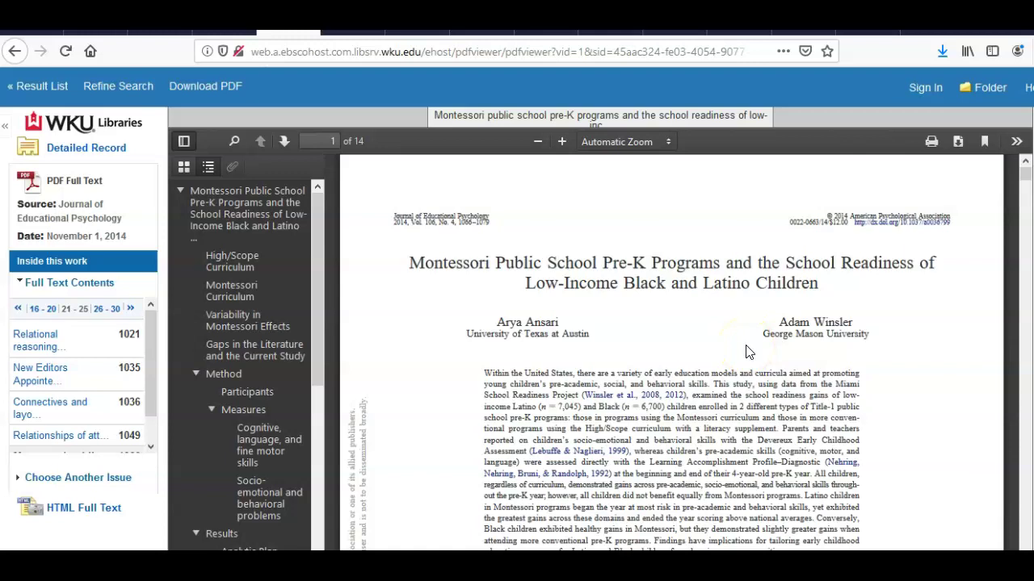
# Skim the PDF article from its abstract to the closing discussion and the start of the references.
pyautogui.moveTo(1024, 173); pyautogui.dragTo(1024, 480)
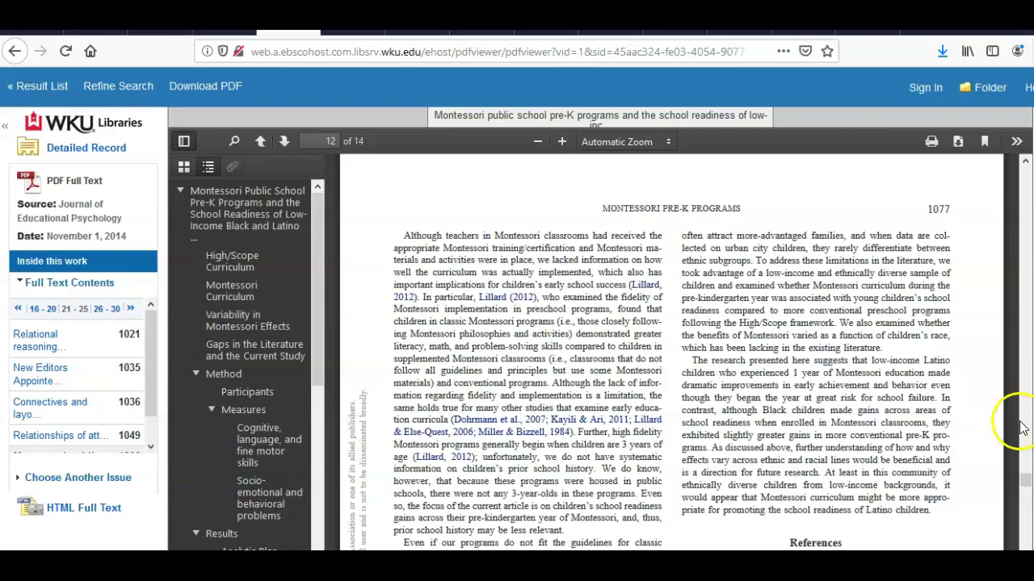
pyautogui.click(1022, 478)
pyautogui.moveTo(1022, 478); pyautogui.dragTo(1028, 177)
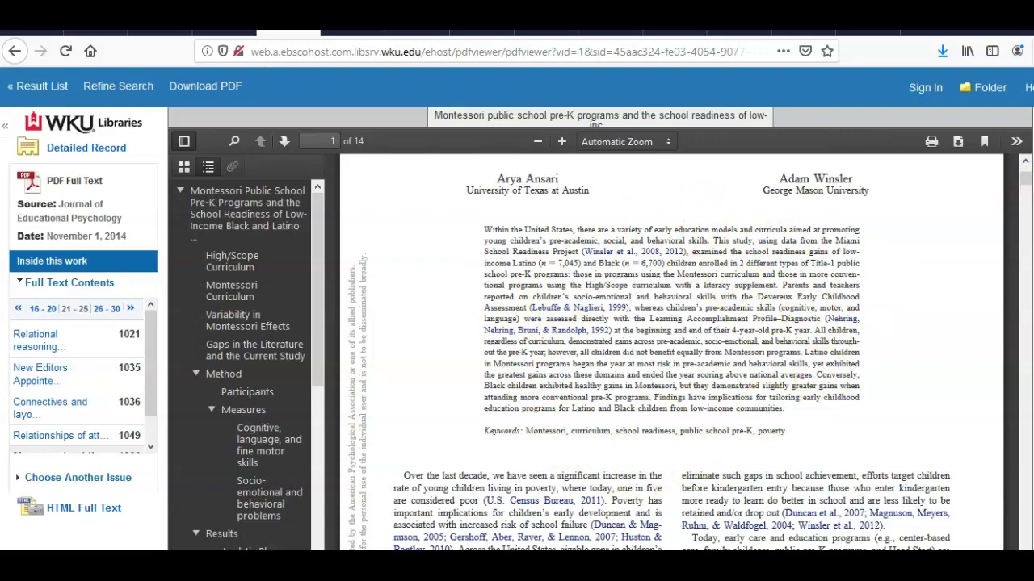
pyautogui.moveTo(1026, 181); pyautogui.dragTo(1025, 464)
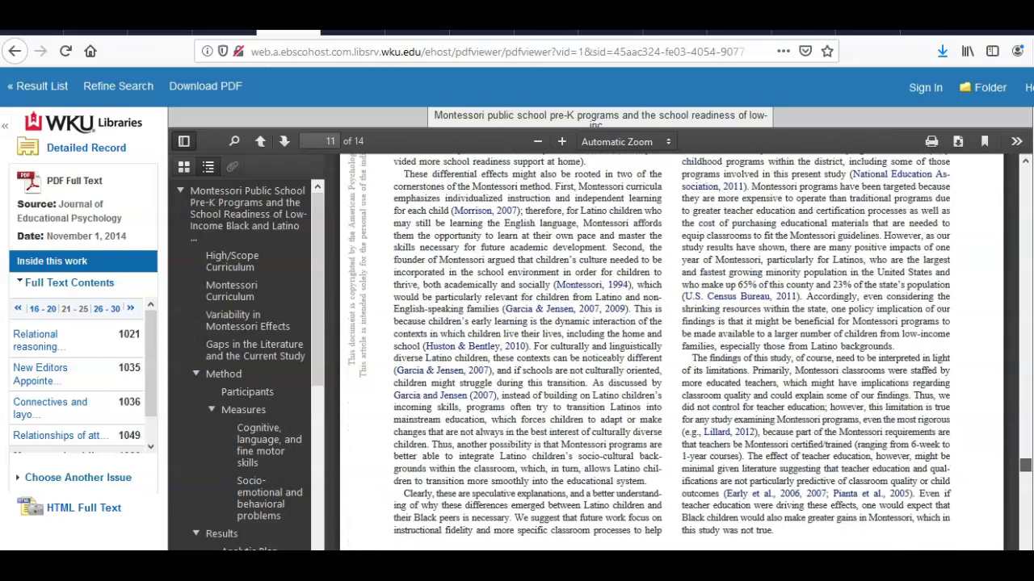